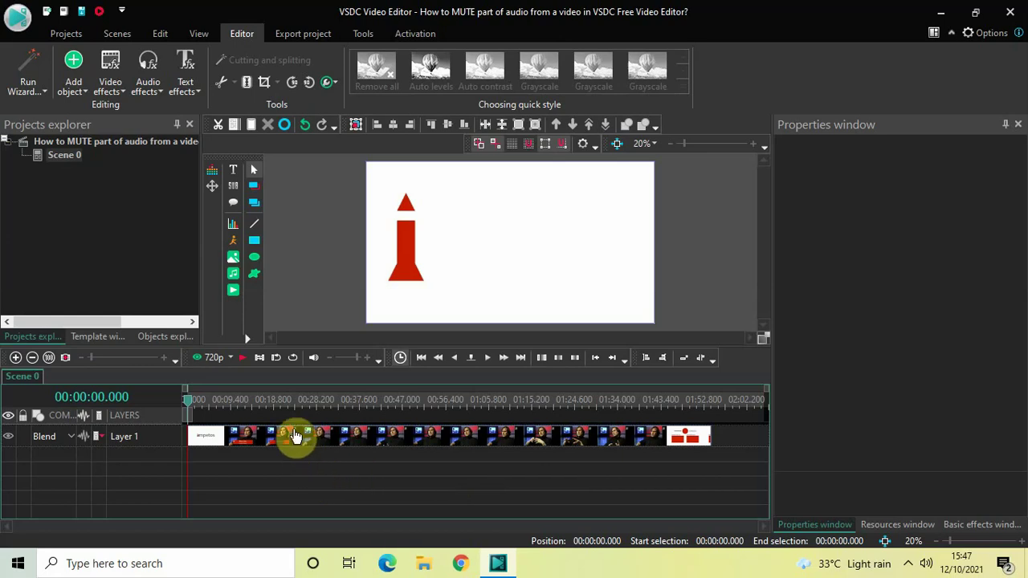
Preview the clip from 00:23.500, stopping playback at 00:00:34.166.
left_click(294, 402)
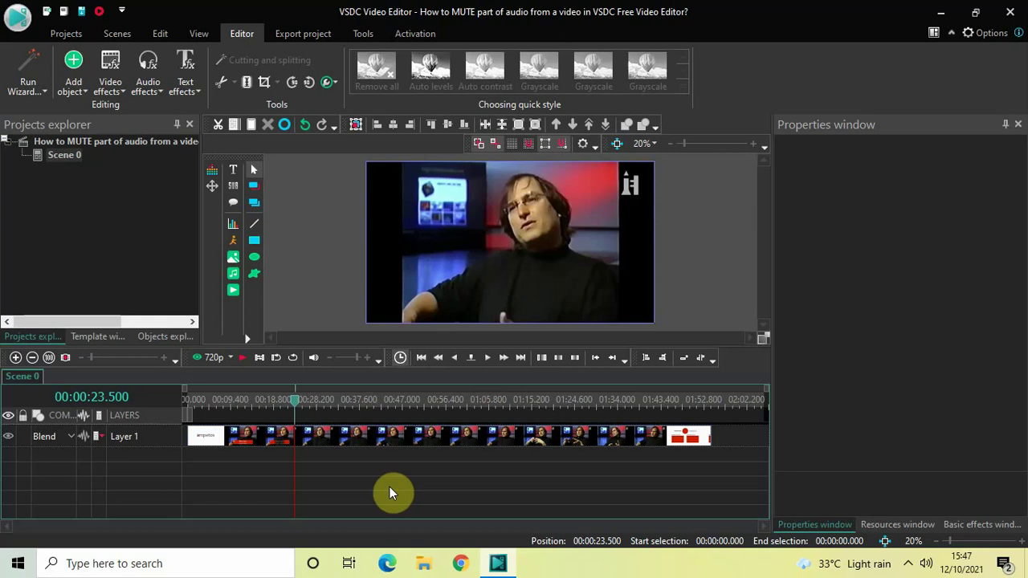
key("space")
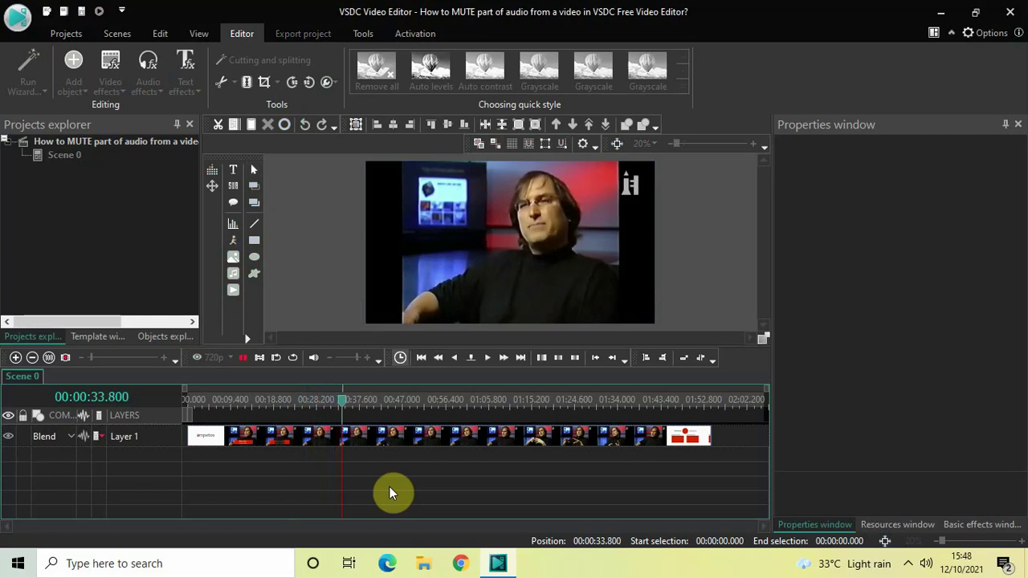
key("space")
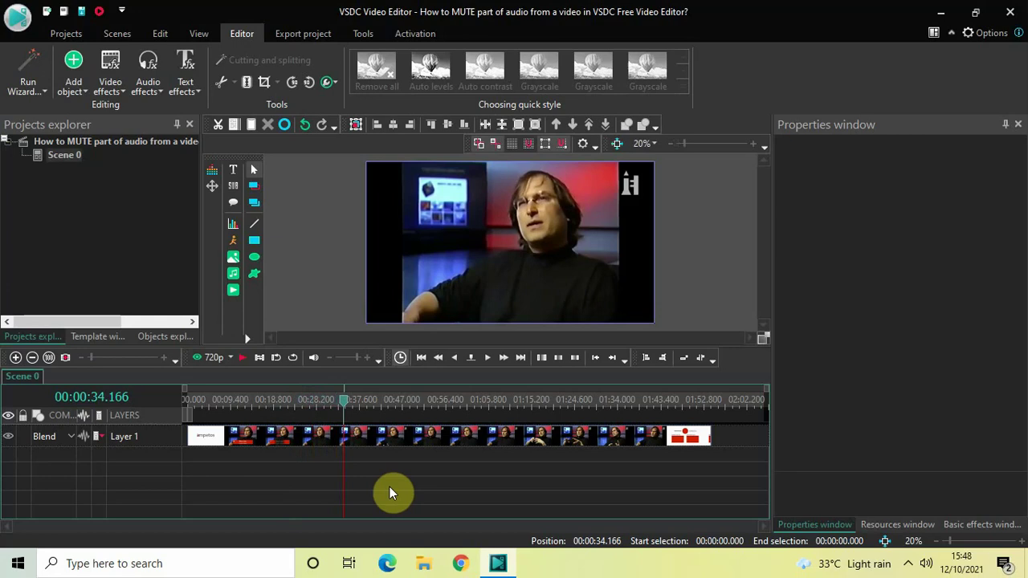
Open the video clip's own timeline and place the play position at exactly 00:00:15.000.
left_click(378, 435)
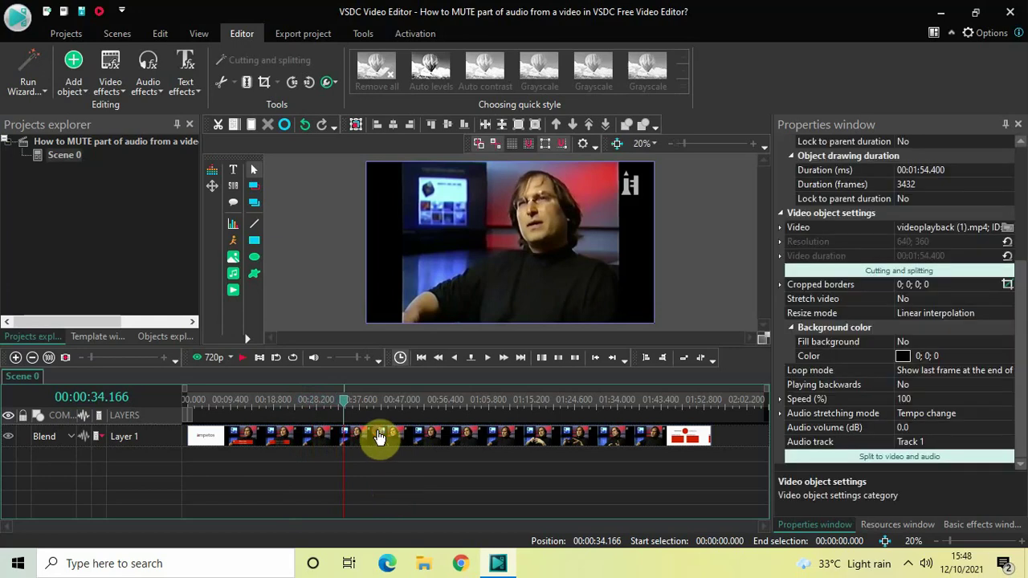
double_click(378, 435)
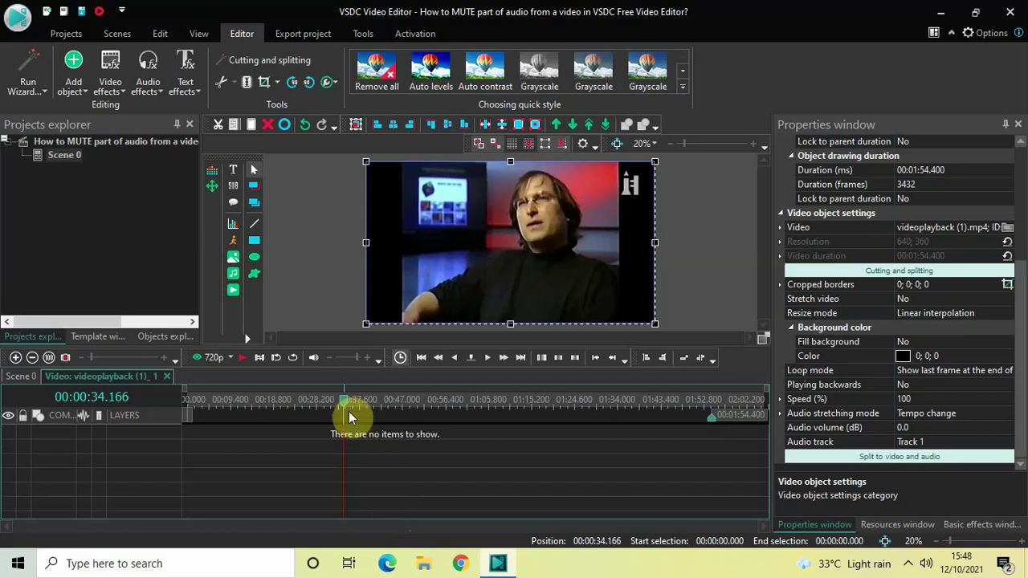
left_click_drag(347, 415, 258, 400)
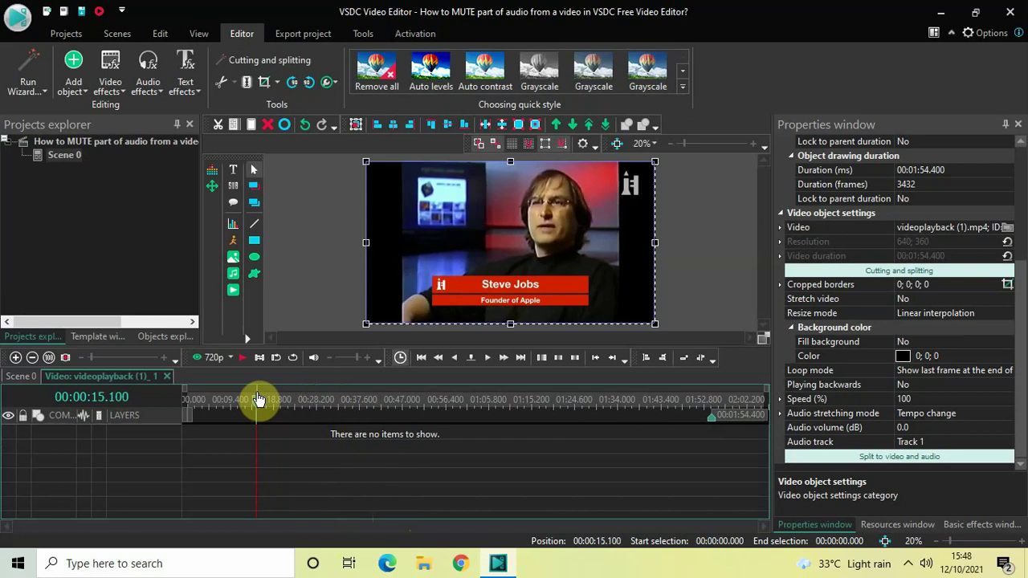
left_click(147, 393)
type("0")
key("Return")
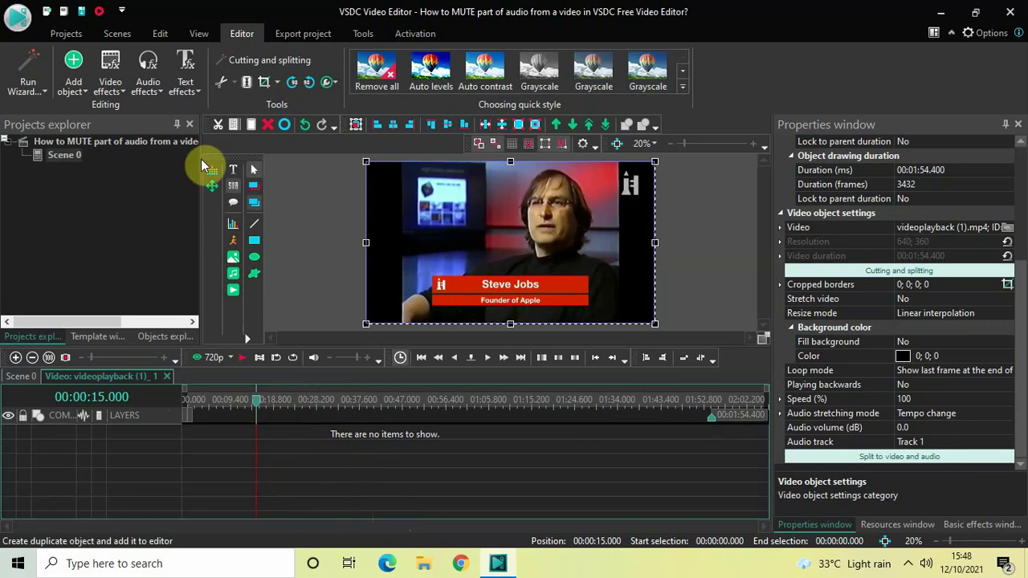
Apply the Amplitude > Silence effect at 15 s, accepting the default object position settings.
left_click(145, 84)
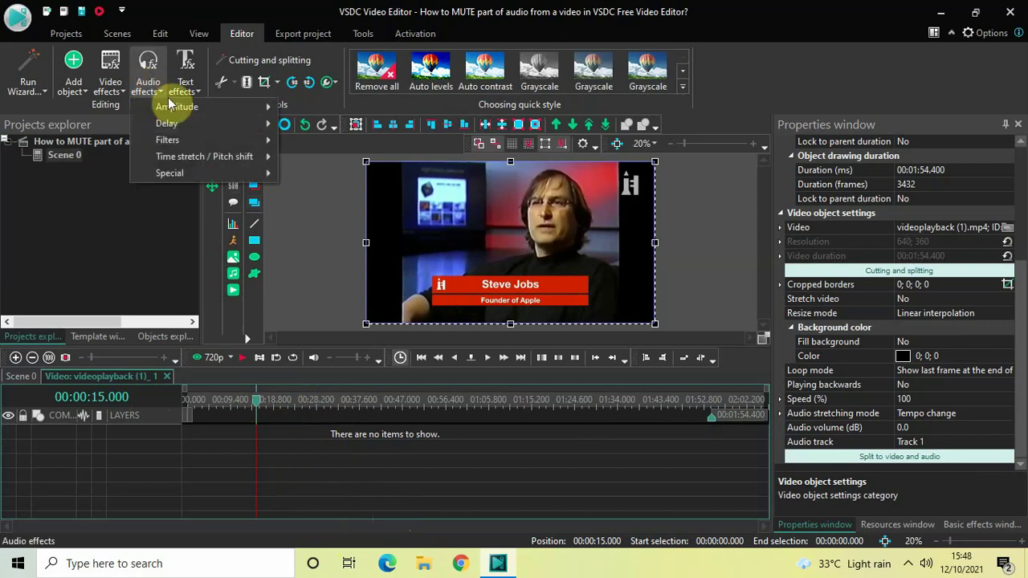
mouse_move(182, 106)
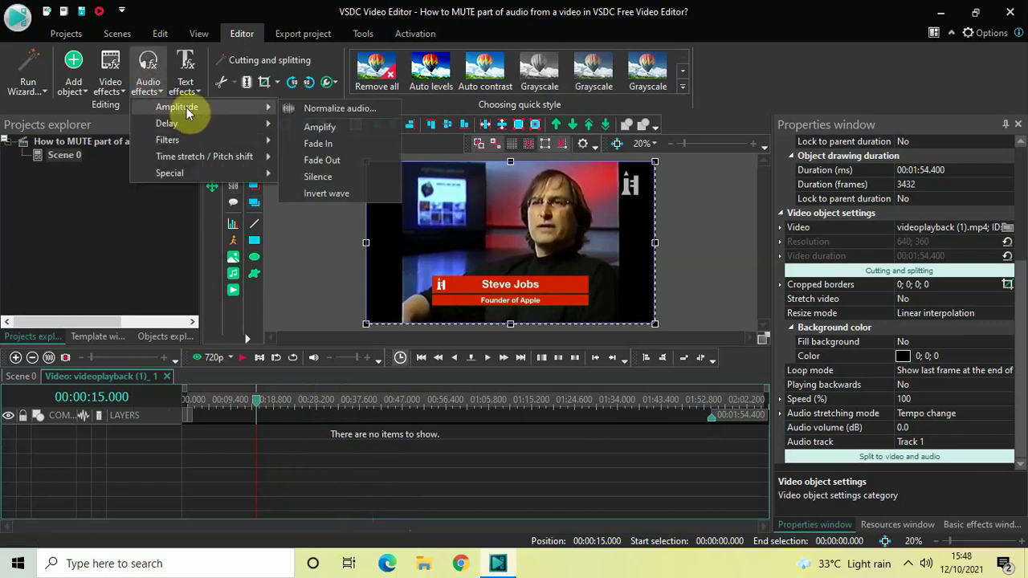
left_click(350, 178)
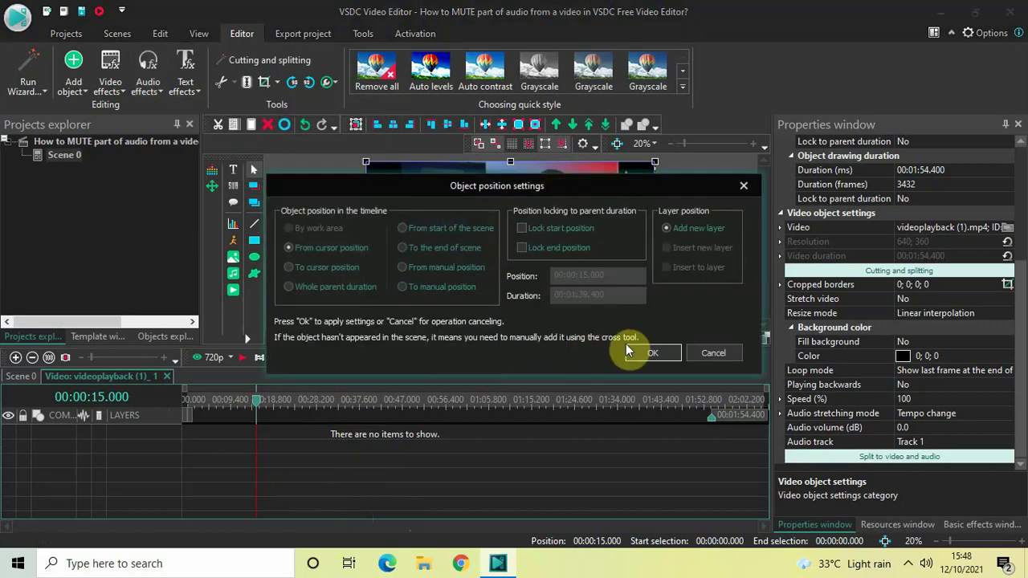
left_click(651, 353)
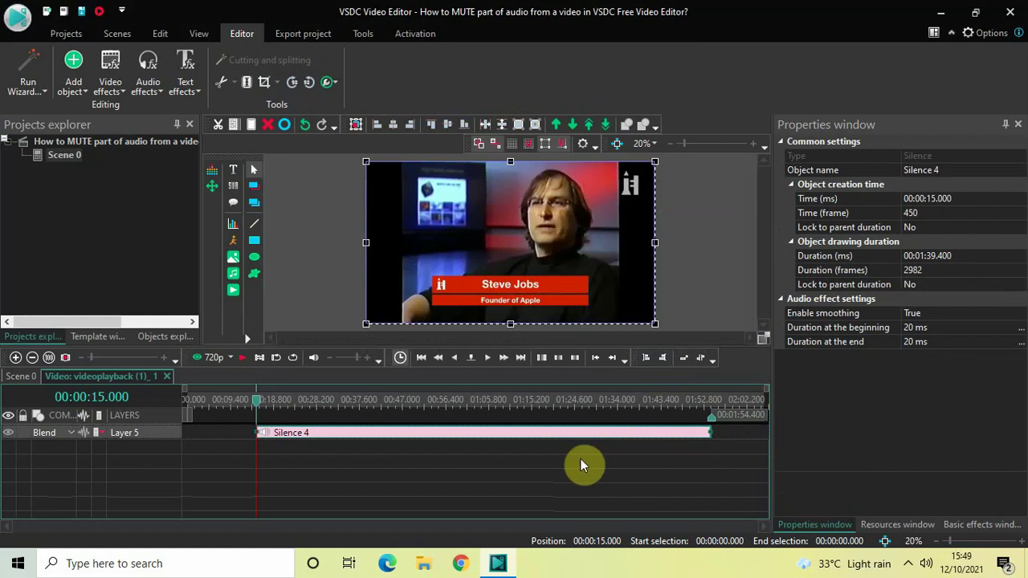
Set the Silence 4 duration to 00:00:05.000 so it mutes 15–20 s.
left_click(966, 253)
key("BackSpace")
key("BackSpace")
key("BackSpace")
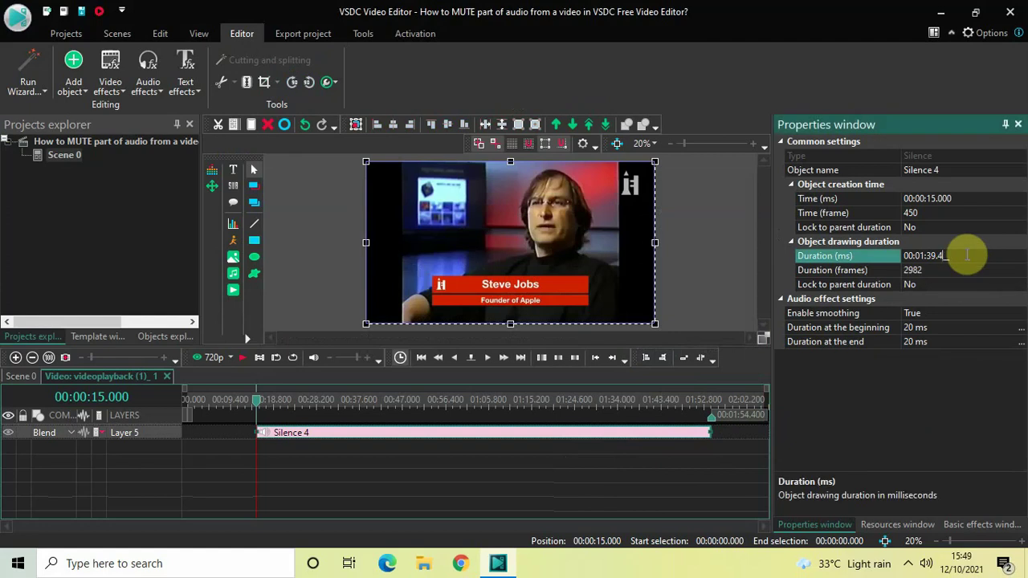
key("BackSpace")
key("BackSpace")
key("BackSpace")
type("0:05.000")
key("Return")
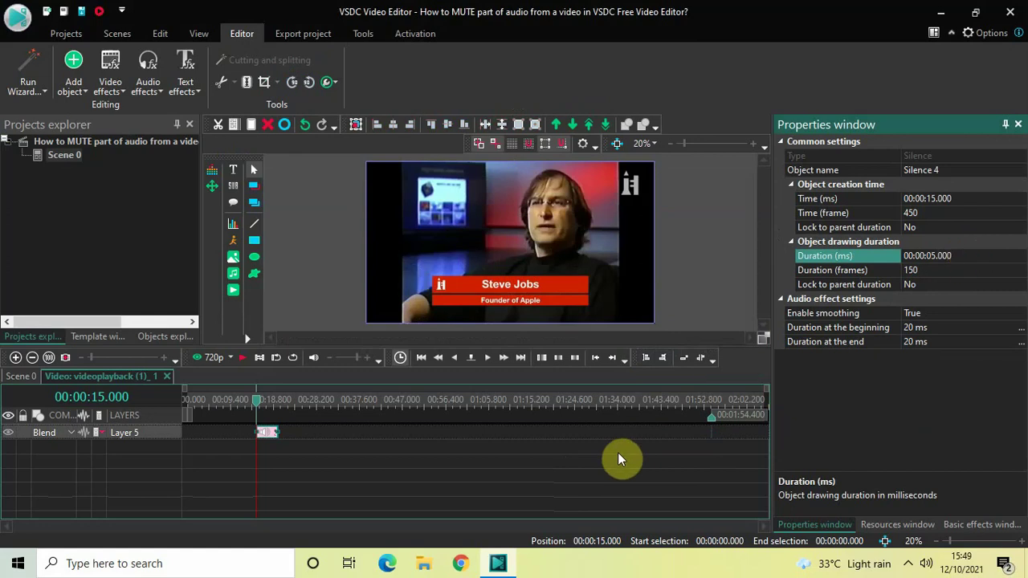
left_click_drag(259, 408, 223, 409)
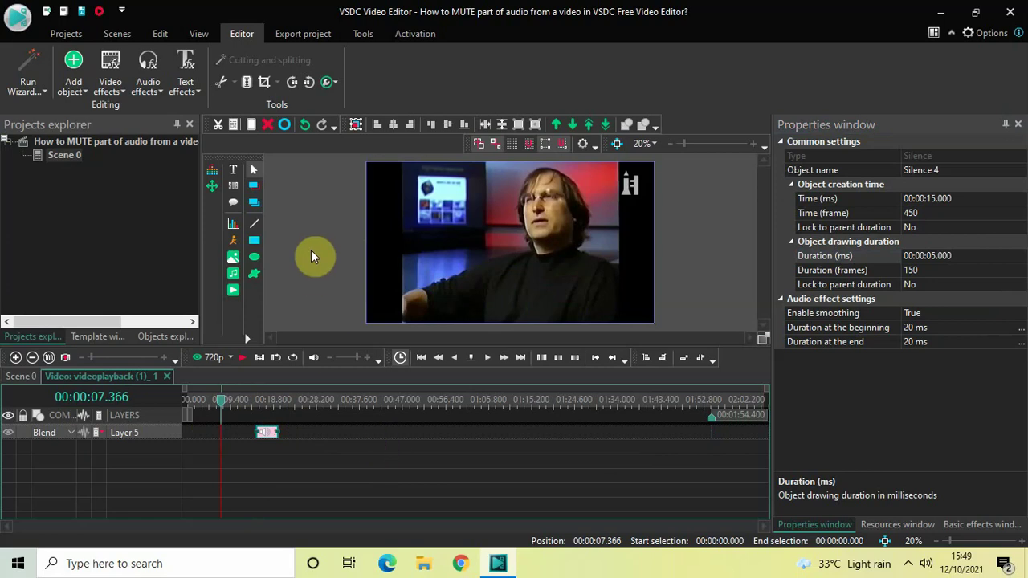
key("space")
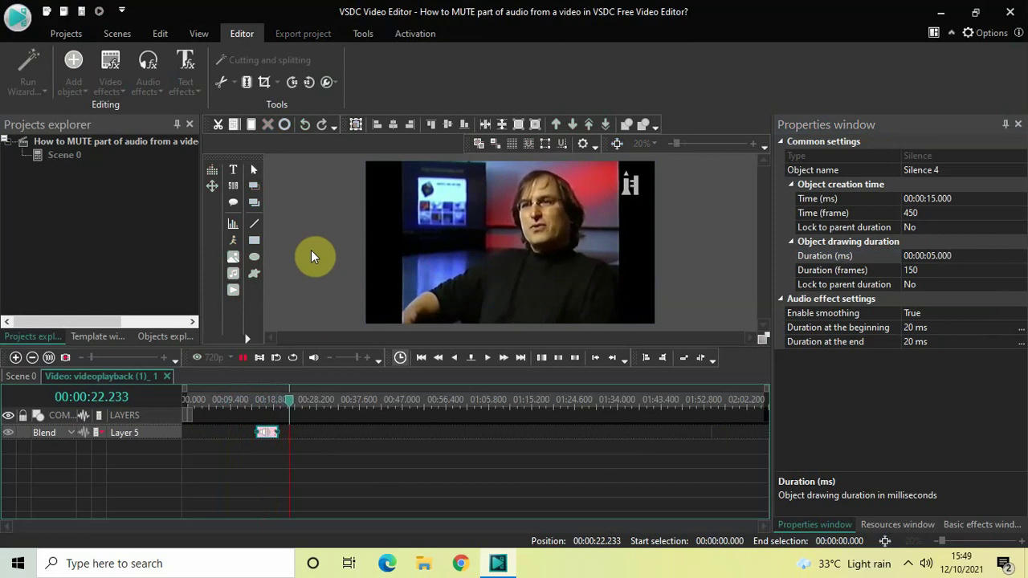
key("space")
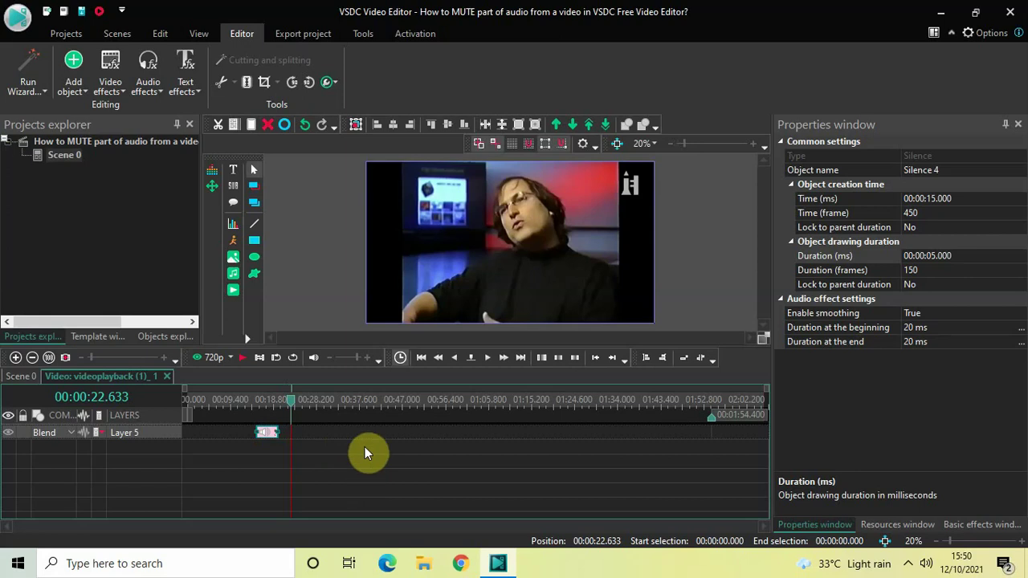
Move the play position to exactly 00:00:30.000.
left_click(380, 404)
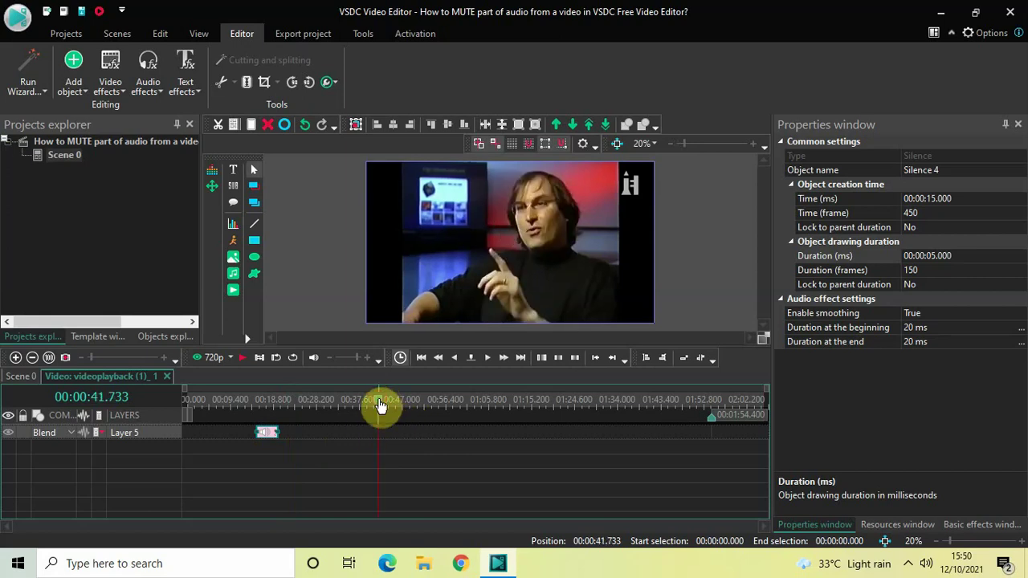
left_click_drag(379, 404, 327, 404)
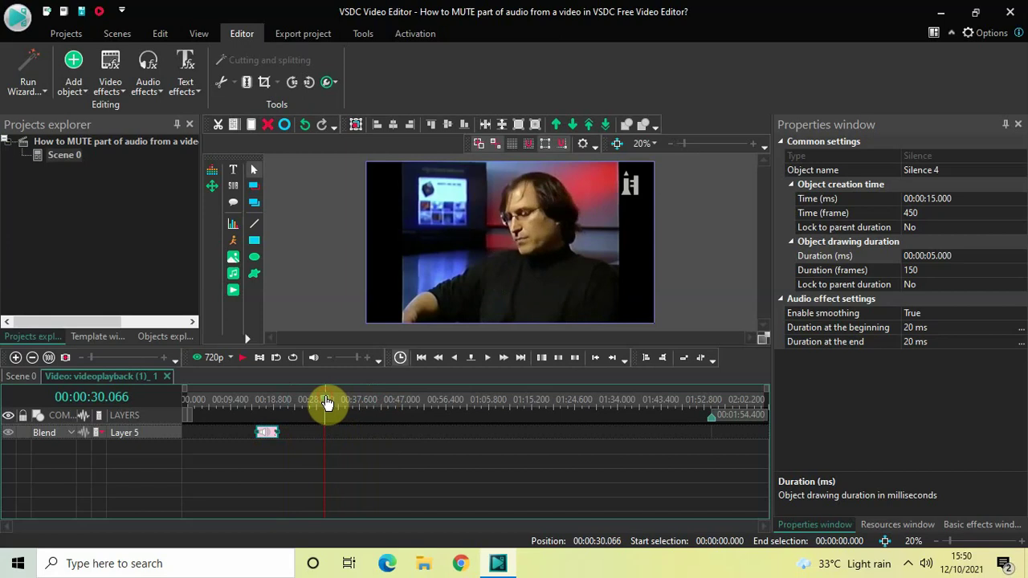
left_click(135, 404)
key("BackSpace")
key("BackSpace")
key("BackSpace")
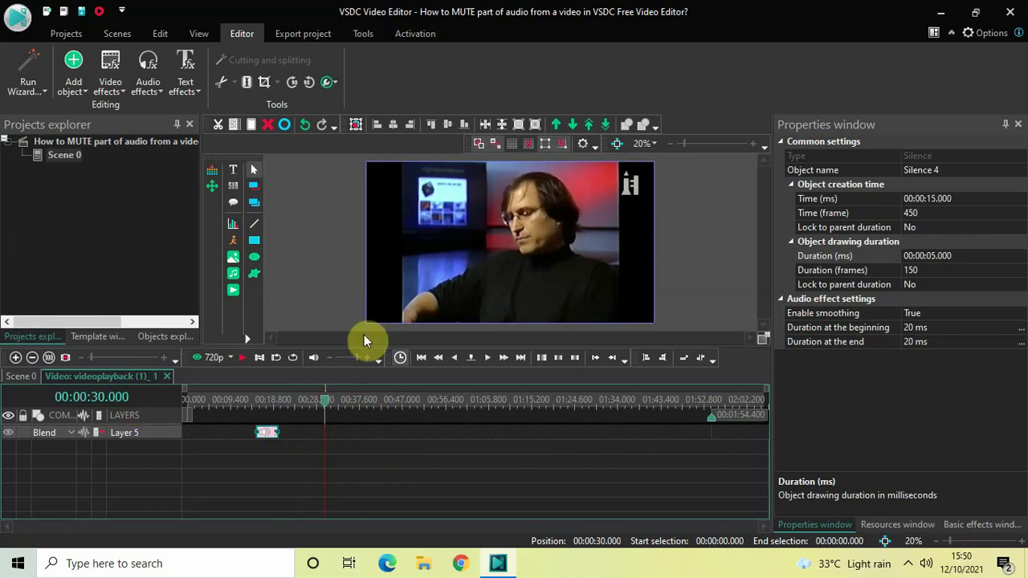
Add a second Amplitude > Silence effect at 30 s, creating Silence 5 on Layer 6.
left_click(148, 84)
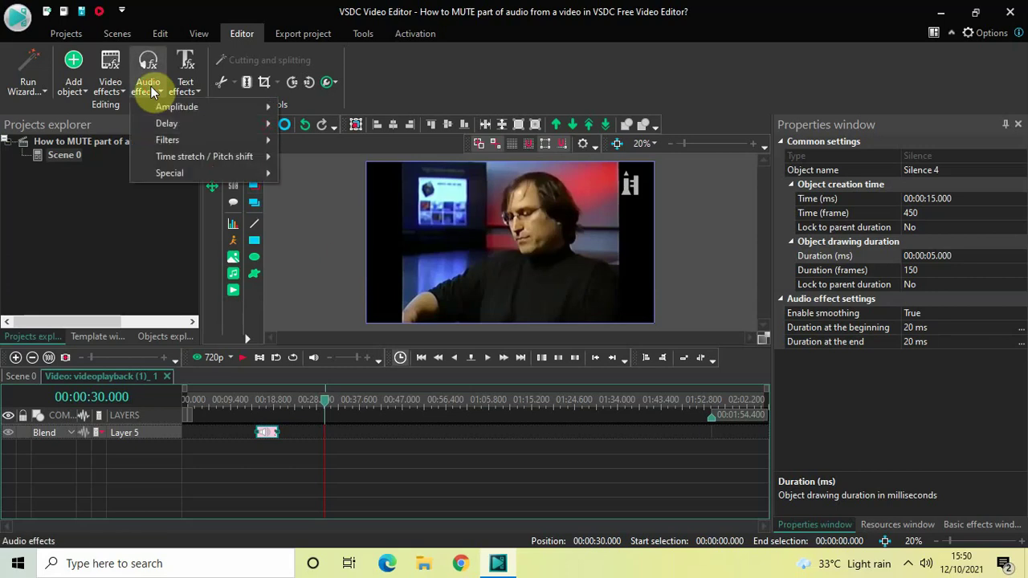
mouse_move(178, 115)
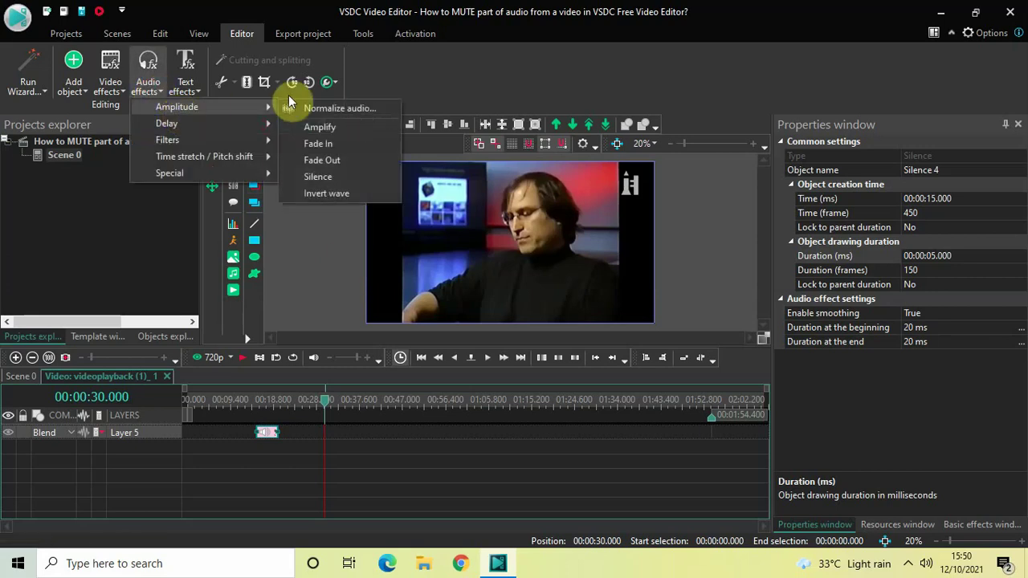
left_click(344, 185)
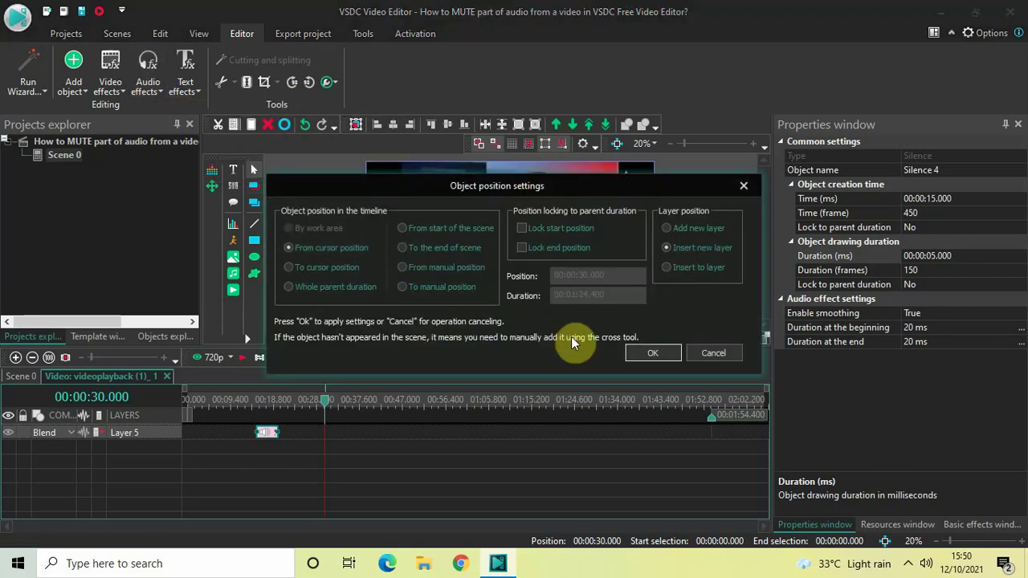
left_click(657, 357)
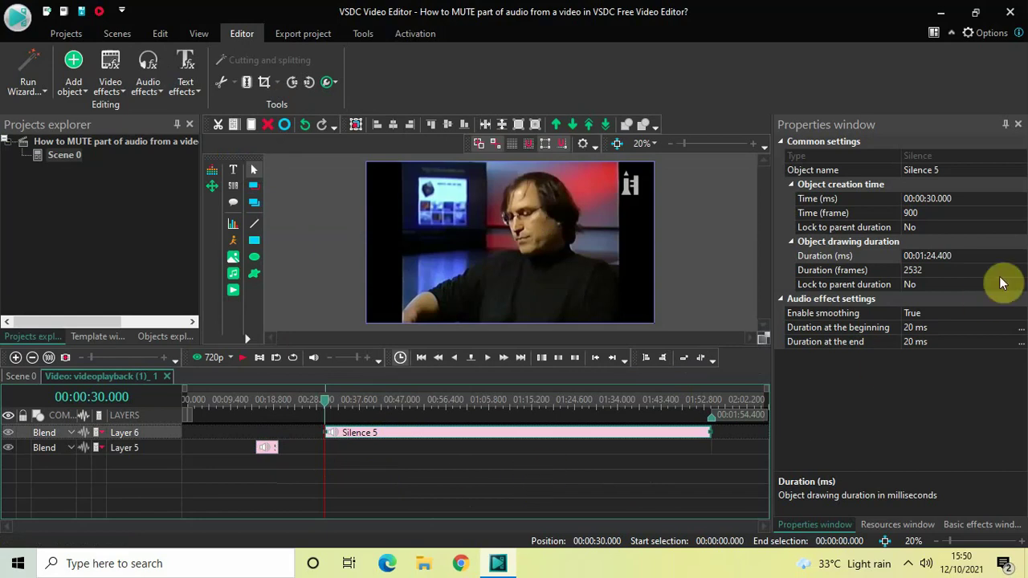
Set the Silence 5 duration to 00:00:10.000, muting 30–40 s.
left_click(990, 258)
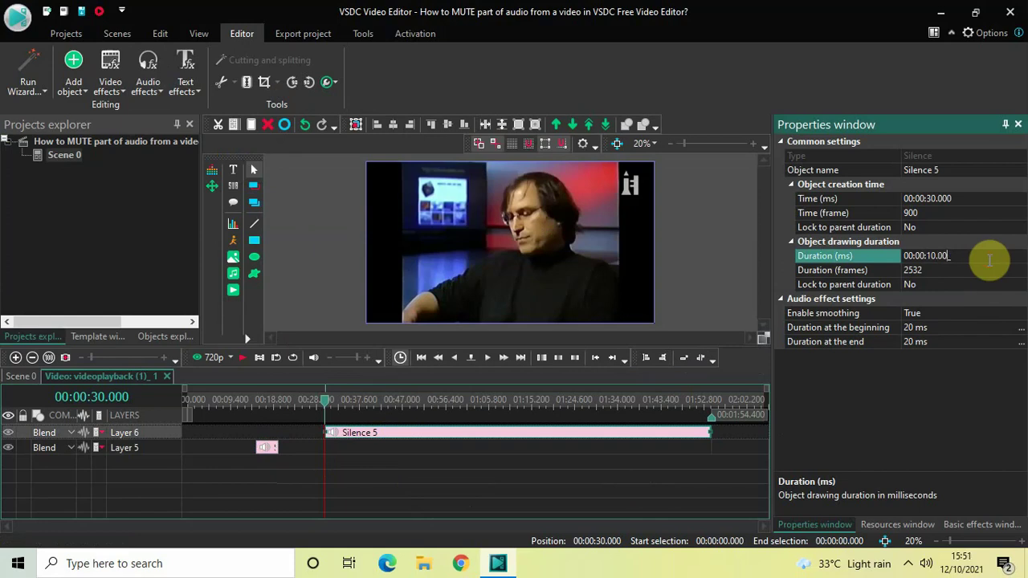
key("Return")
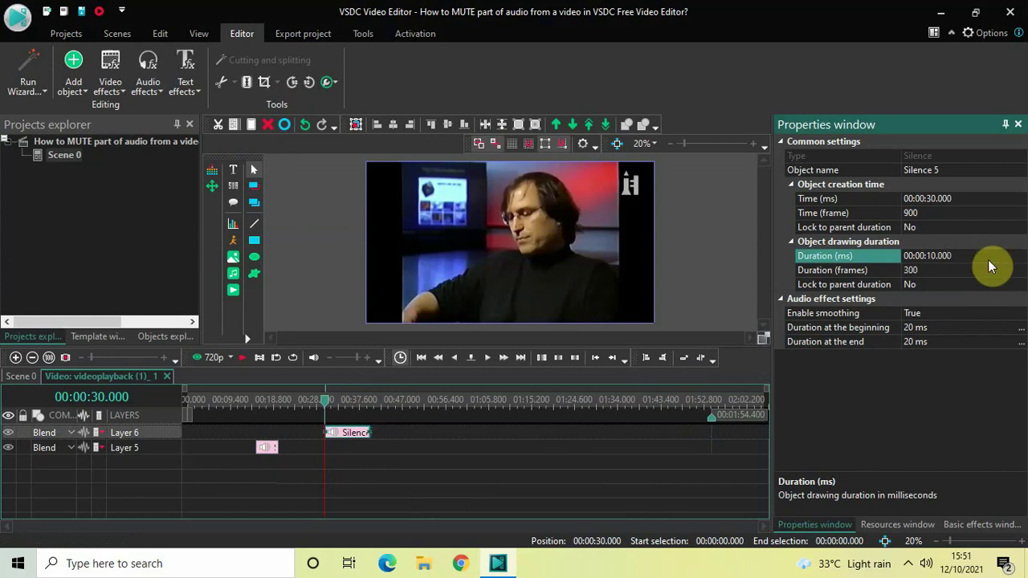
left_click(413, 457)
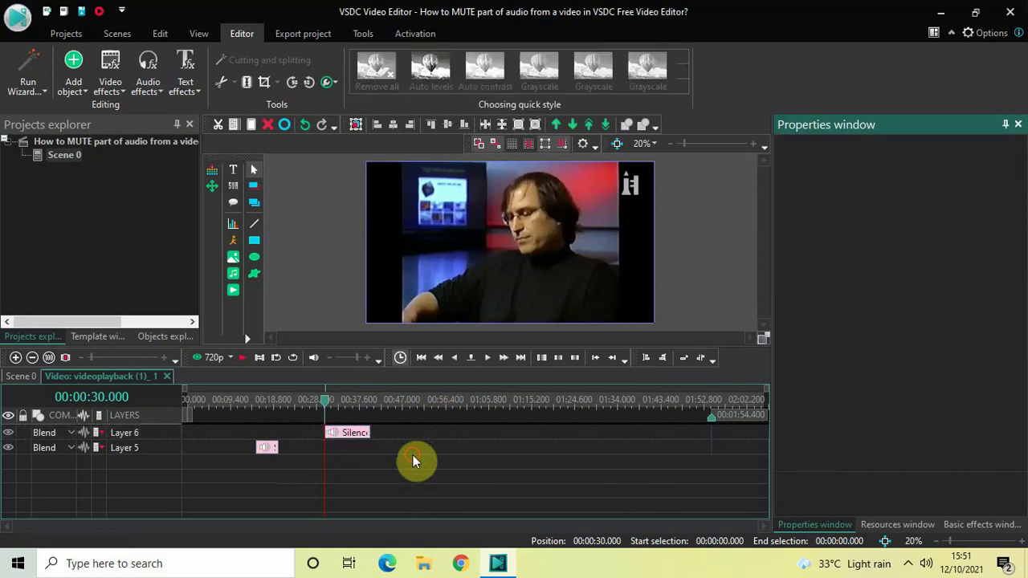
left_click_drag(324, 404, 234, 404)
key("space")
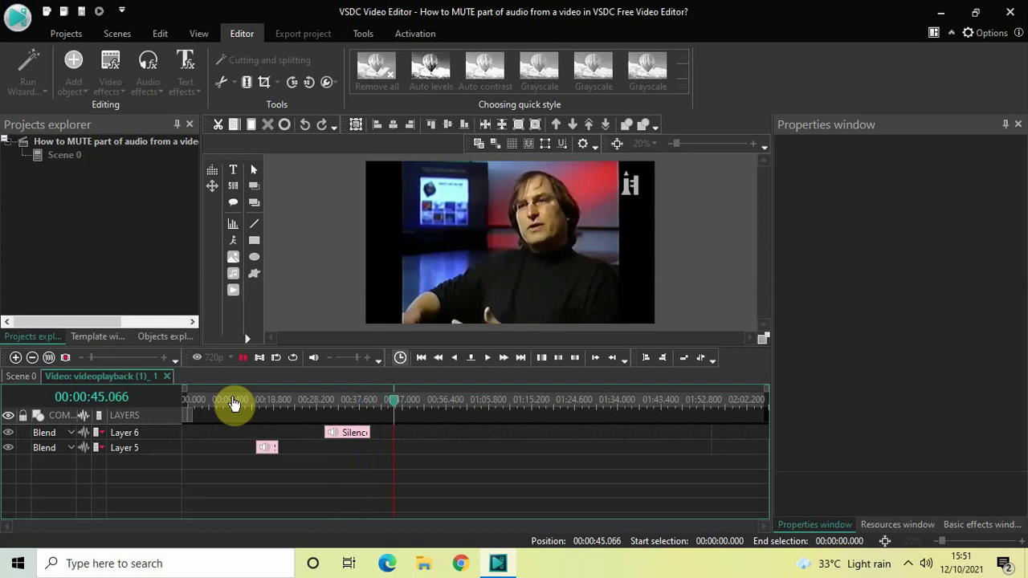
key("space")
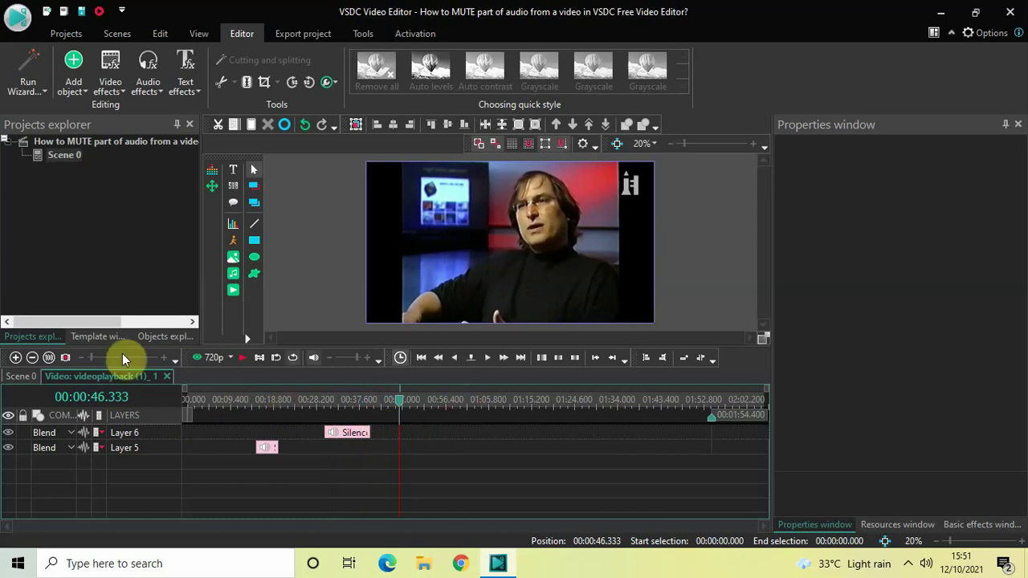
left_click(16, 379)
left_click(206, 436)
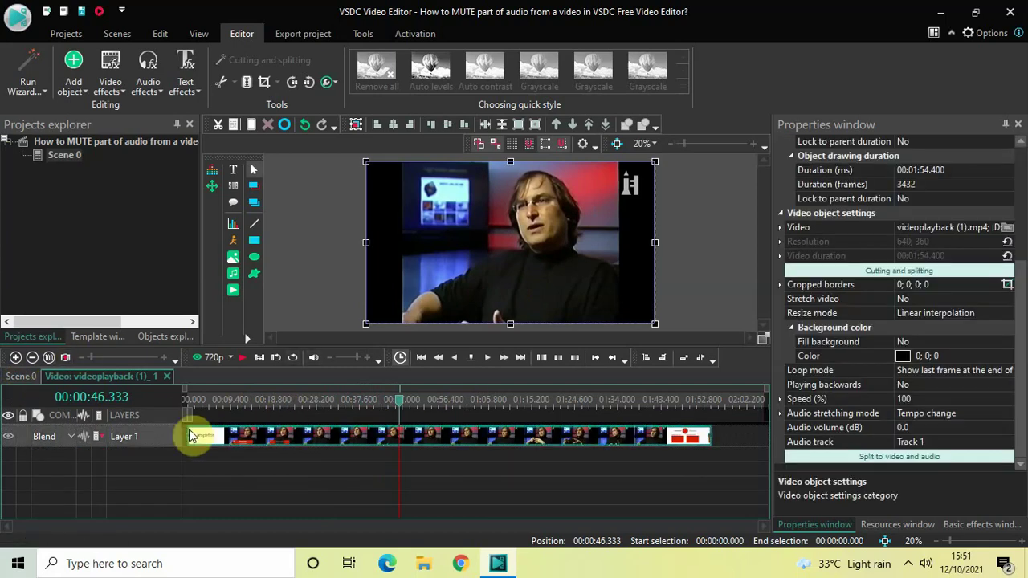
left_click(236, 398)
double_click(298, 434)
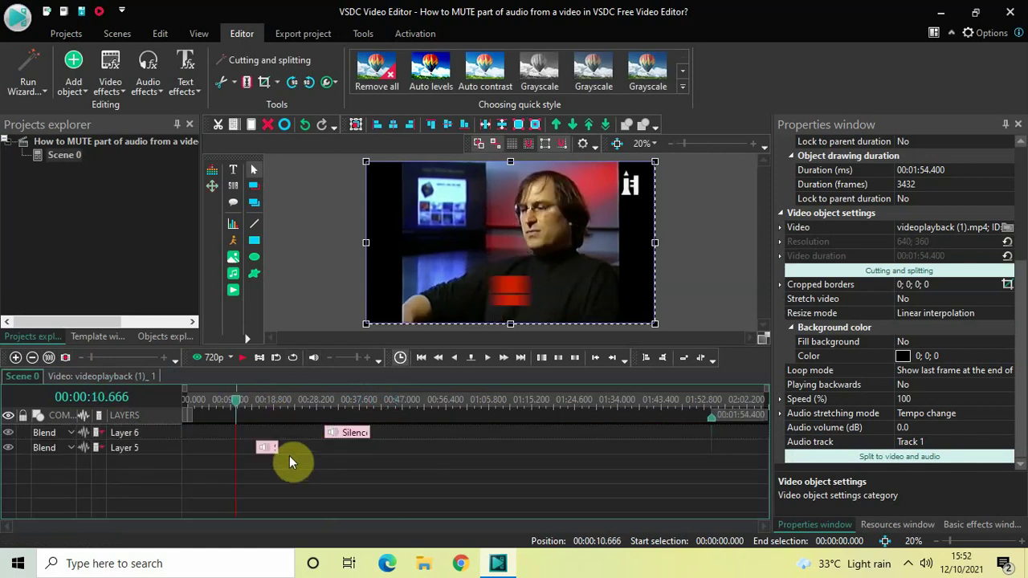